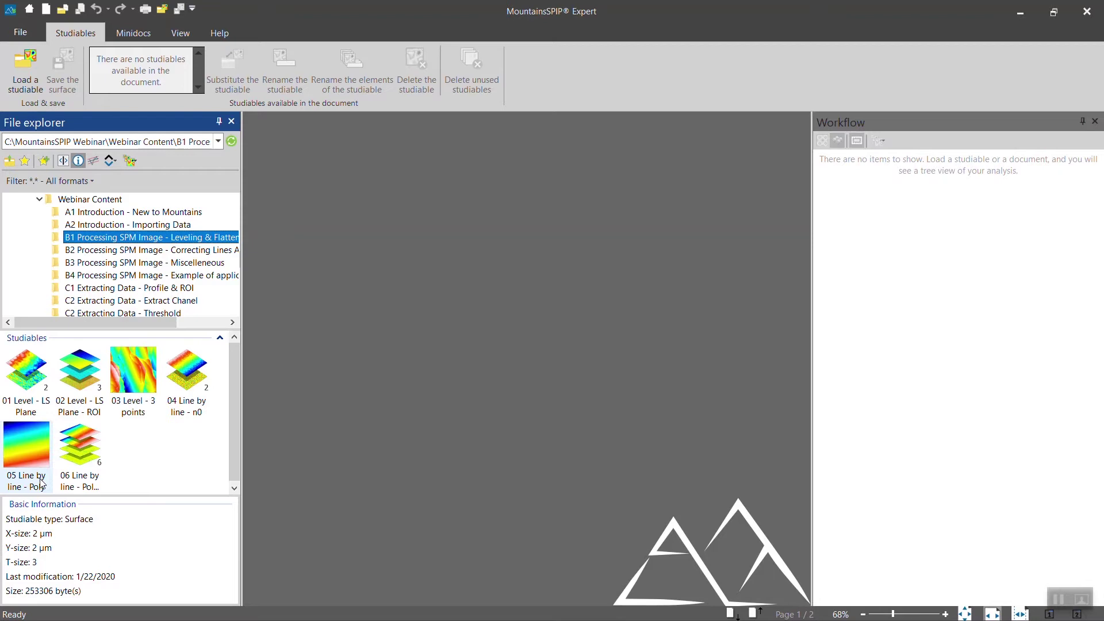
- Load the "01 Level - LS Plane" studiable into a new document as a pseudo-color view
{"action": "mouse_move", "coordinate": [40, 372]}
{"action": "left_click_drag", "start_coordinate": [41, 372], "coordinate": [374, 332]}
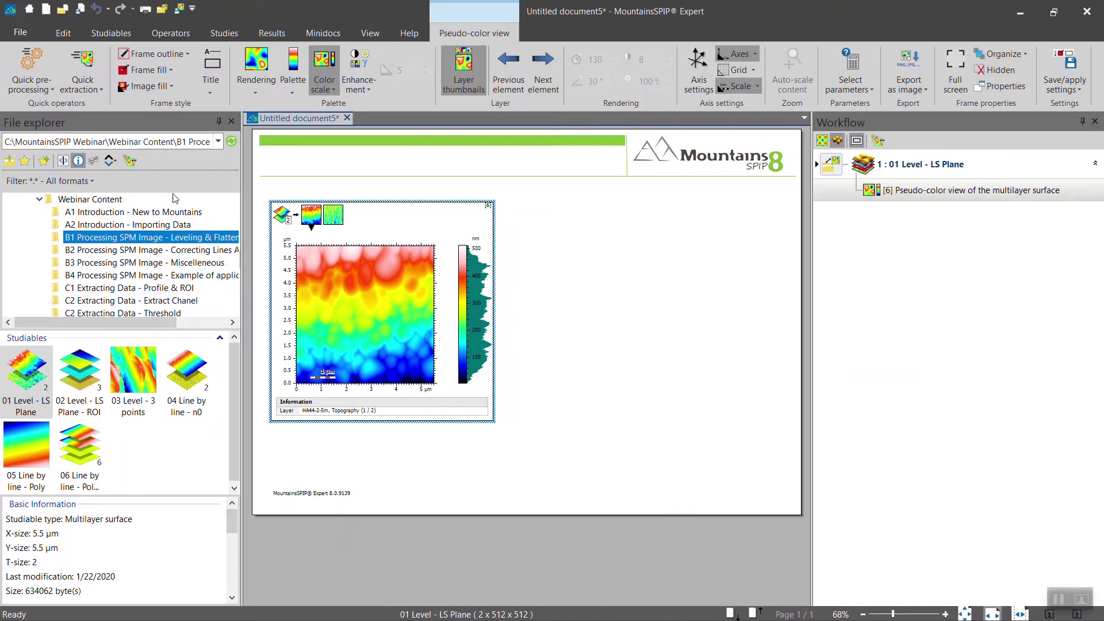
{"action": "left_click", "coordinate": [275, 253]}
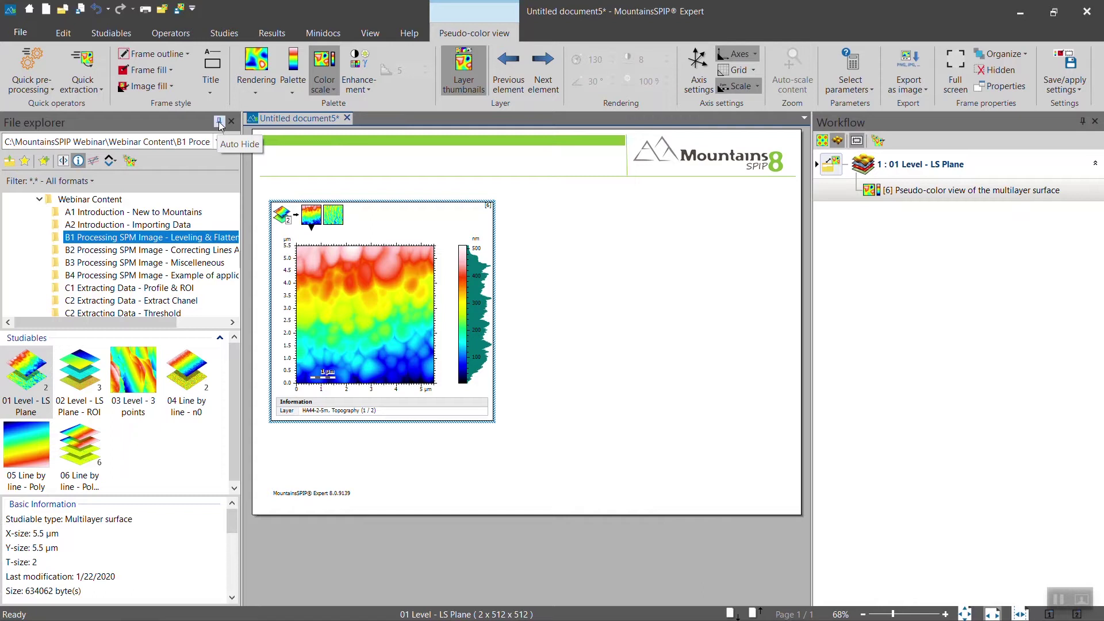
- Set the File explorer to auto-hide and move the pseudo-color view up to just below the page header
{"action": "left_click", "coordinate": [219, 122]}
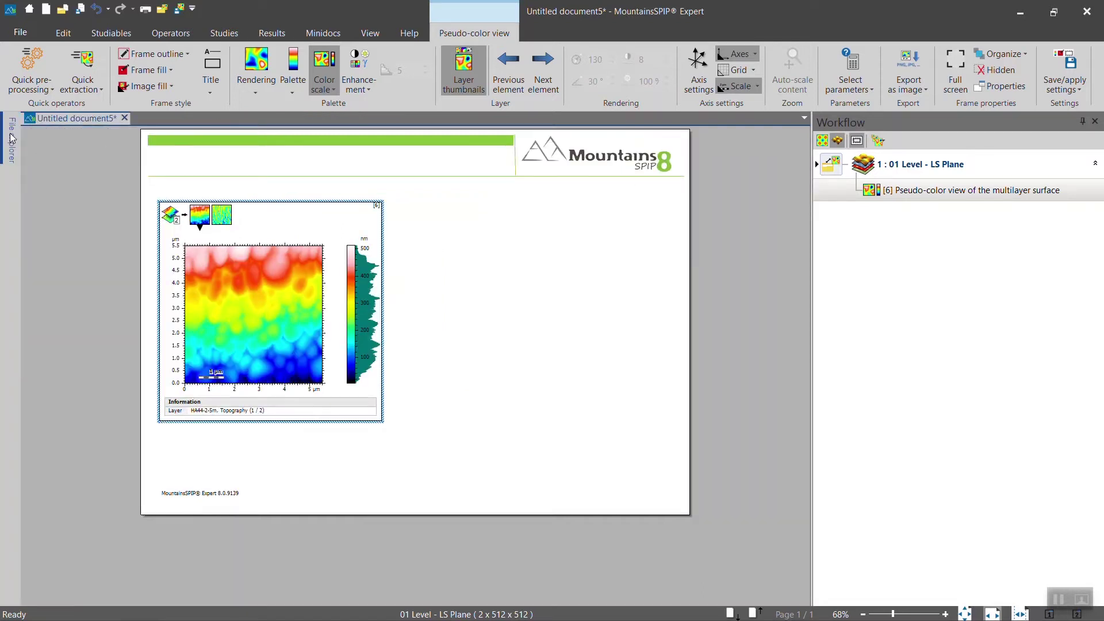
{"action": "mouse_move", "coordinate": [11, 138]}
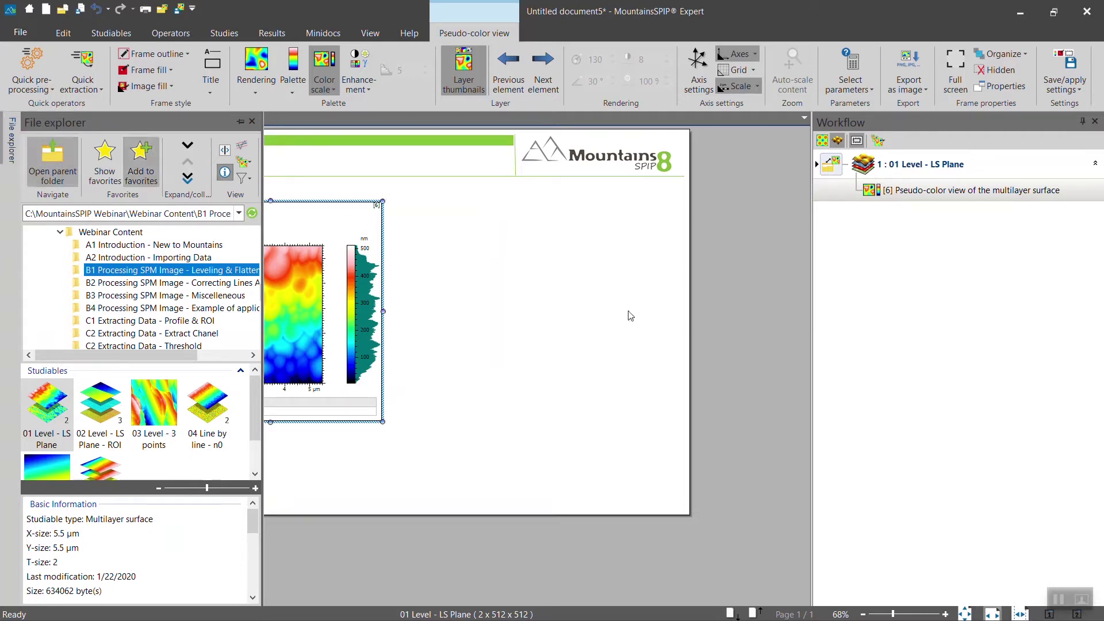
{"action": "left_click", "coordinate": [727, 529]}
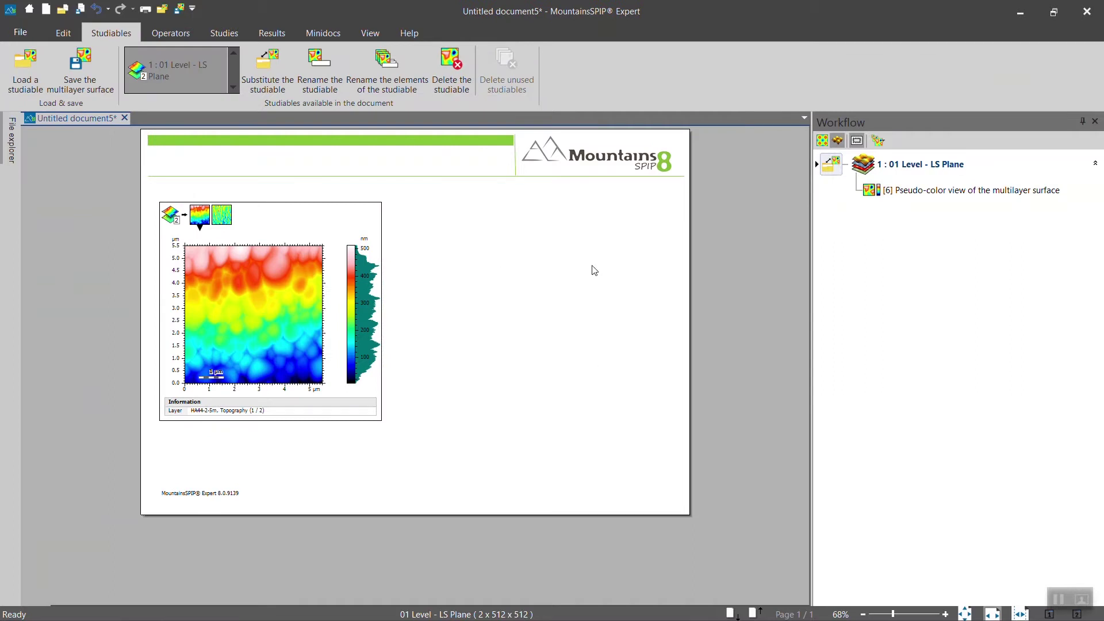
{"action": "left_click", "coordinate": [964, 614]}
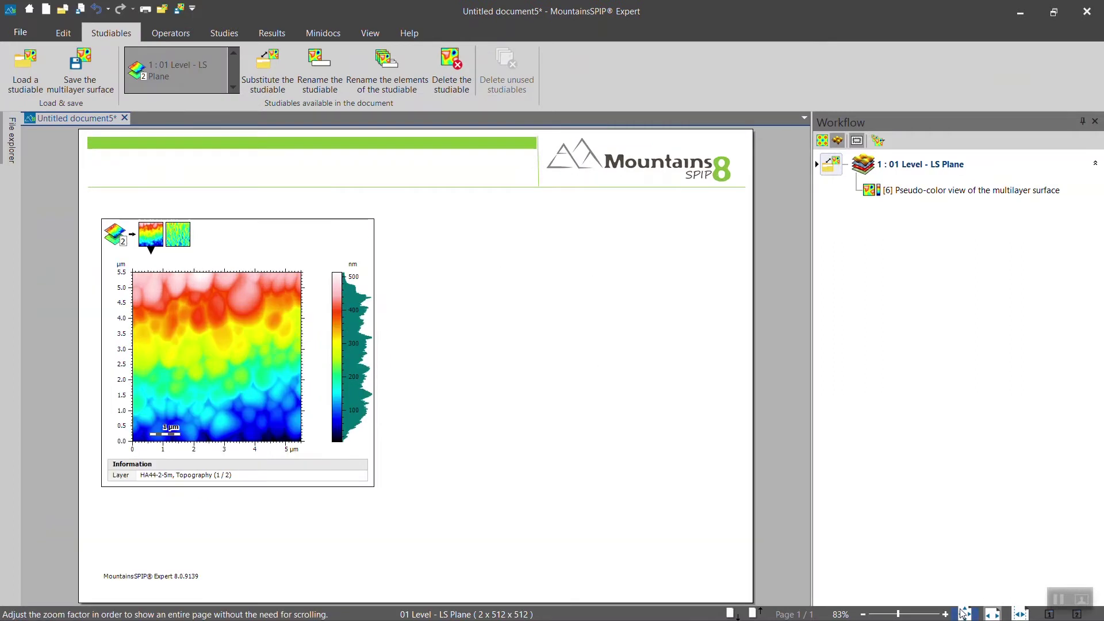
{"action": "left_click", "coordinate": [326, 229]}
{"action": "left_click_drag", "start_coordinate": [326, 230], "coordinate": [311, 207]}
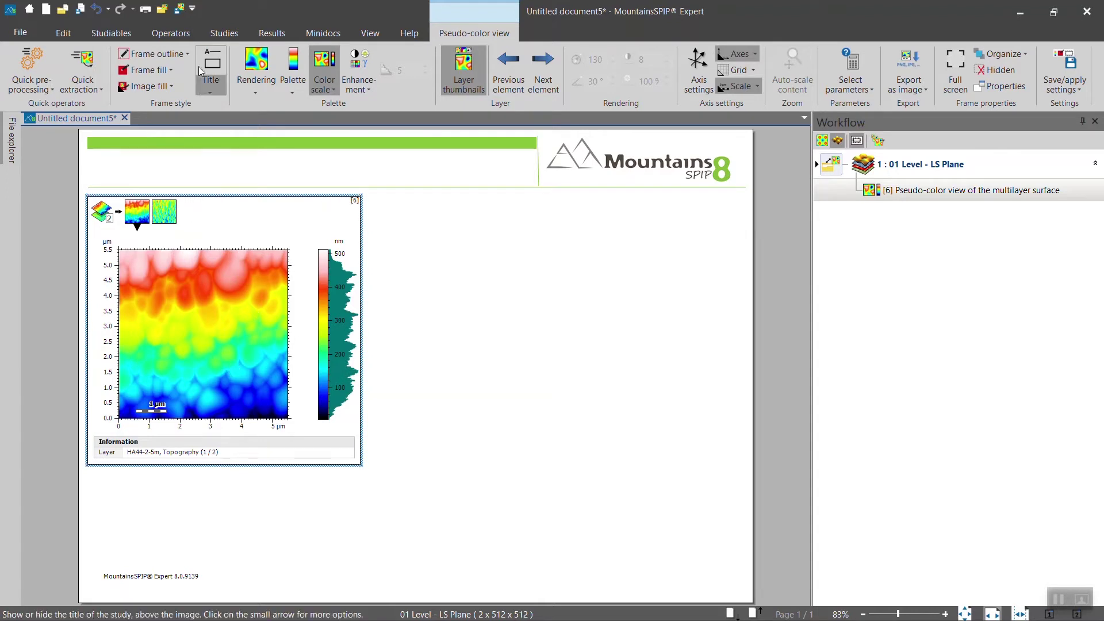
- Place a 3D view of the multilayer surface beside the pseudo-color view, and delete it again
{"action": "left_click", "coordinate": [224, 33]}
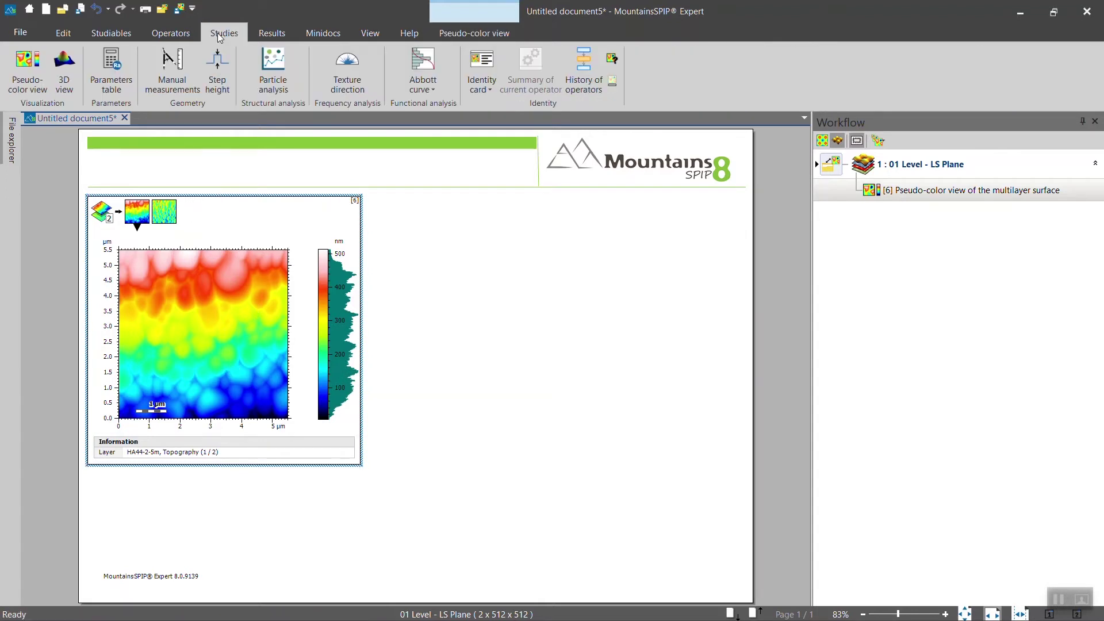
{"action": "left_click", "coordinate": [63, 66]}
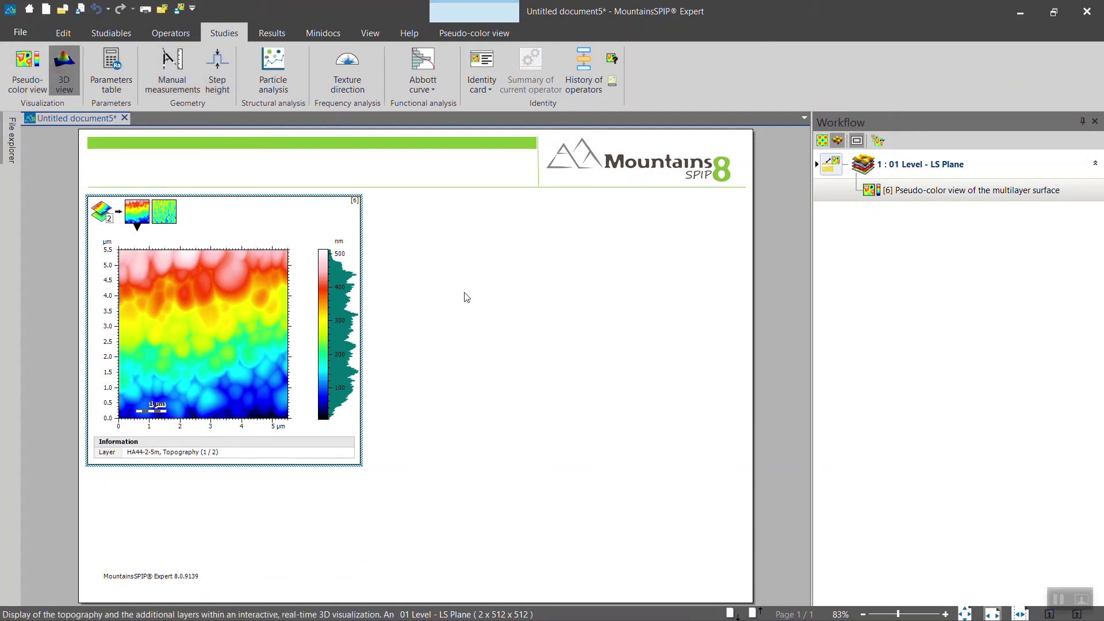
{"action": "left_click_drag", "start_coordinate": [443, 341], "coordinate": [471, 317]}
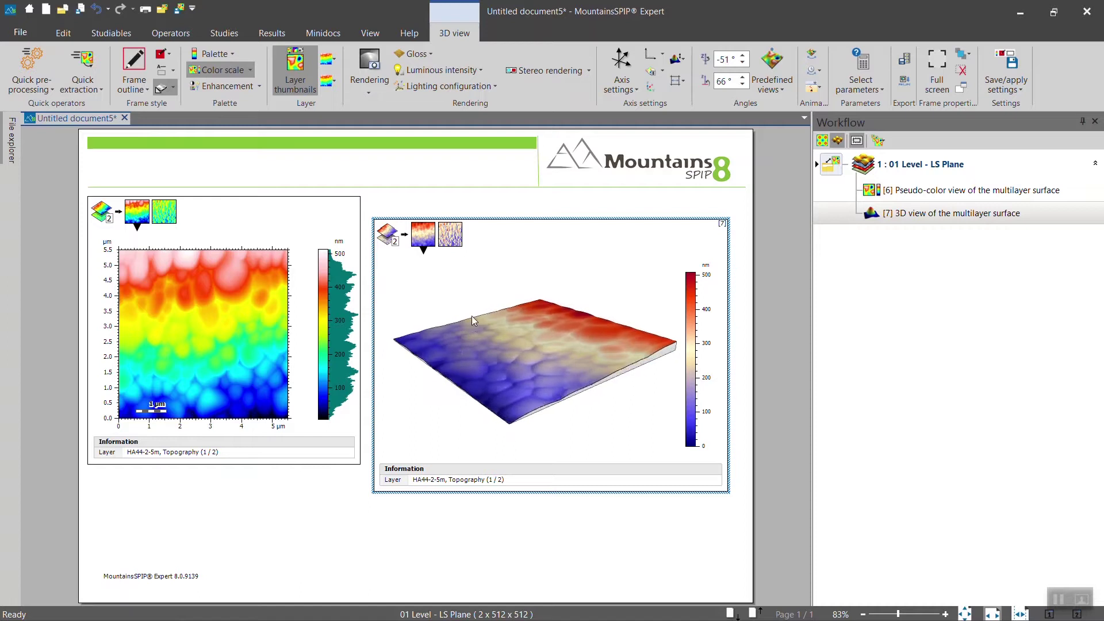
{"action": "key", "text": "Delete"}
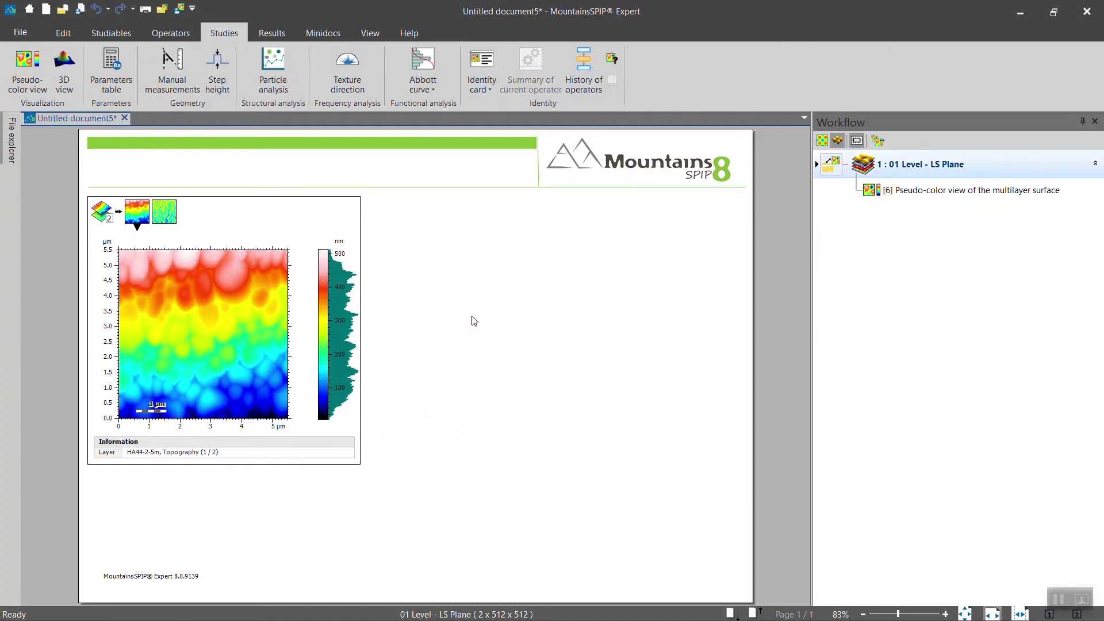
- Level the 01 surface with the least squares plane method by subtraction, and align the leveled view beside the original
{"action": "left_click", "coordinate": [223, 261]}
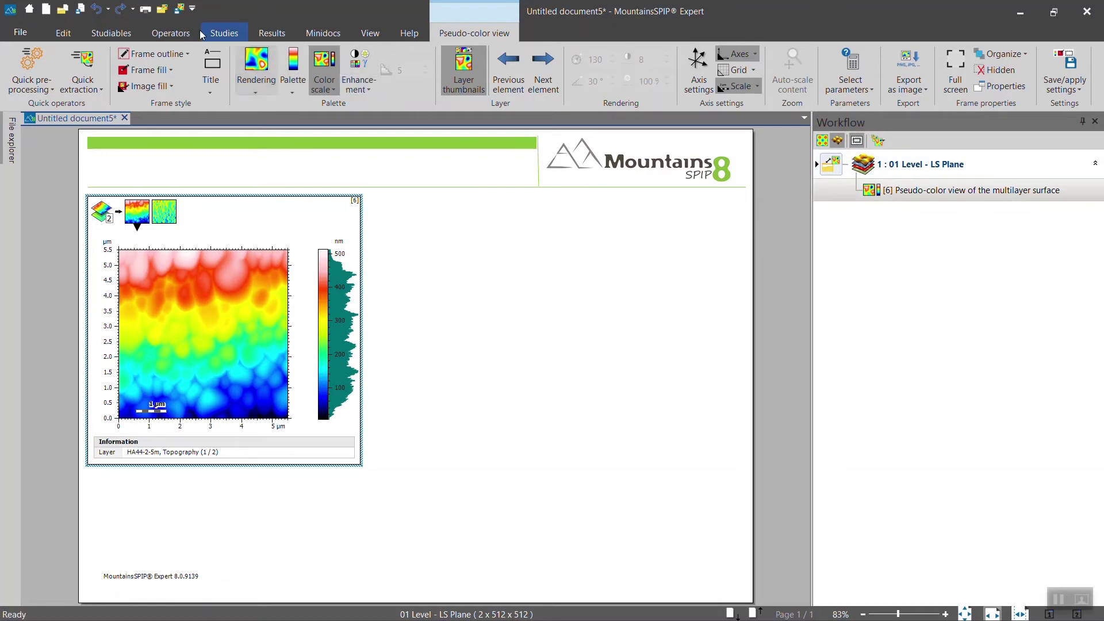
{"action": "left_click", "coordinate": [180, 34]}
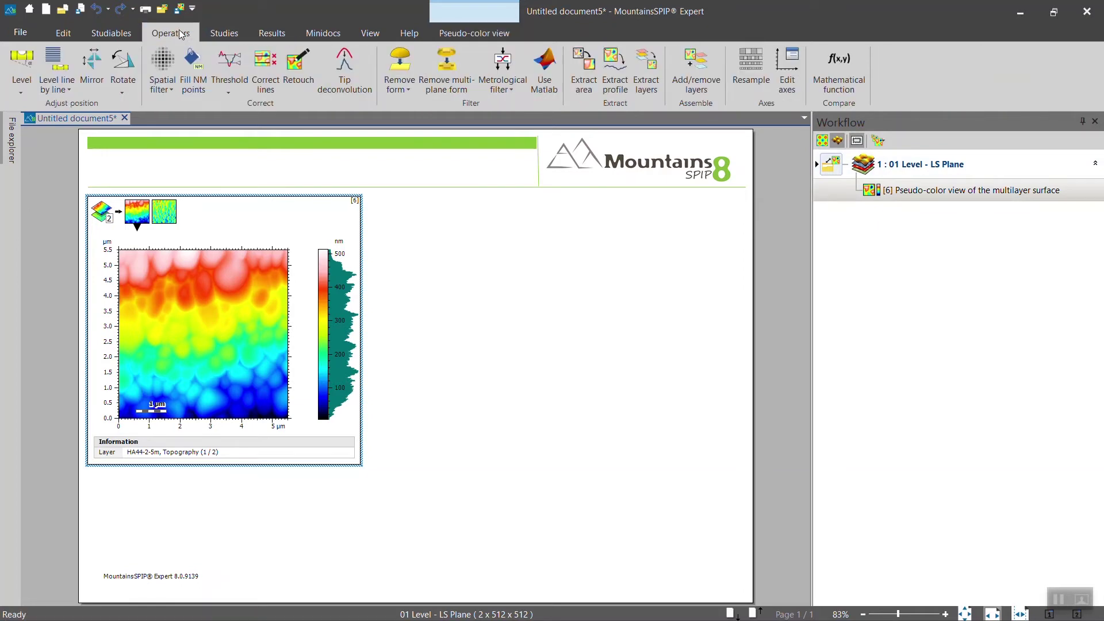
{"action": "left_click", "coordinate": [21, 61]}
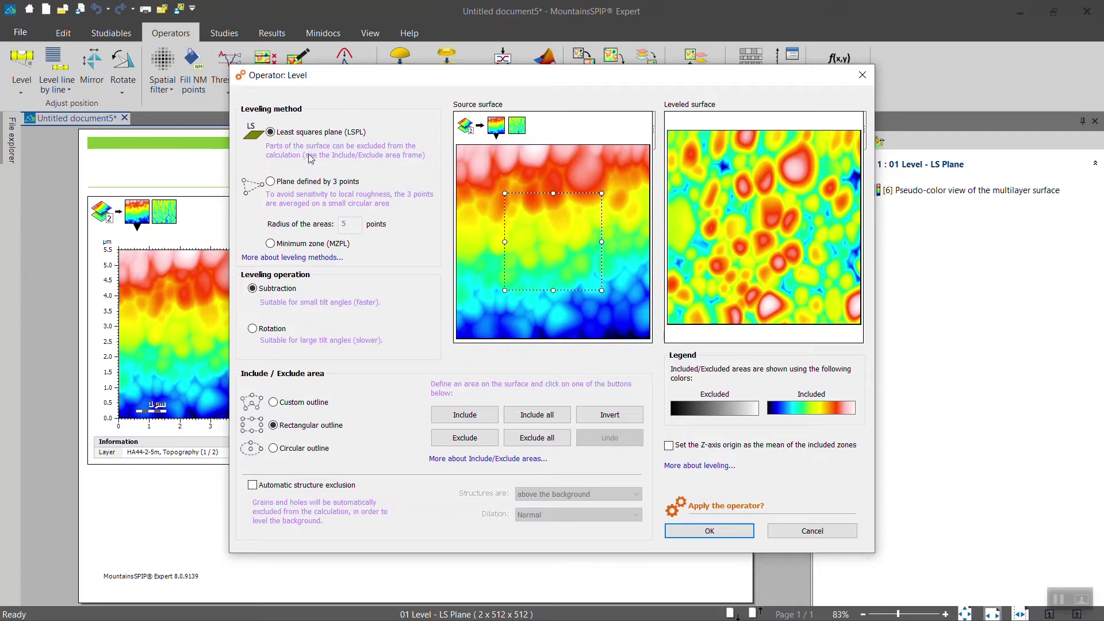
{"action": "left_click", "coordinate": [696, 531]}
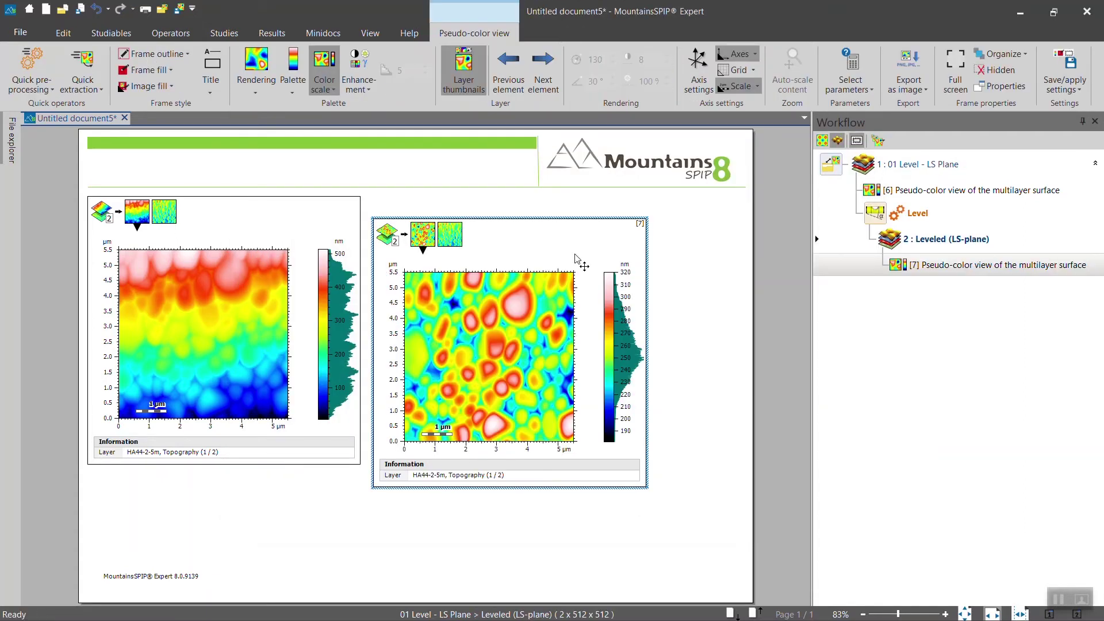
{"action": "left_click_drag", "start_coordinate": [614, 234], "coordinate": [612, 201]}
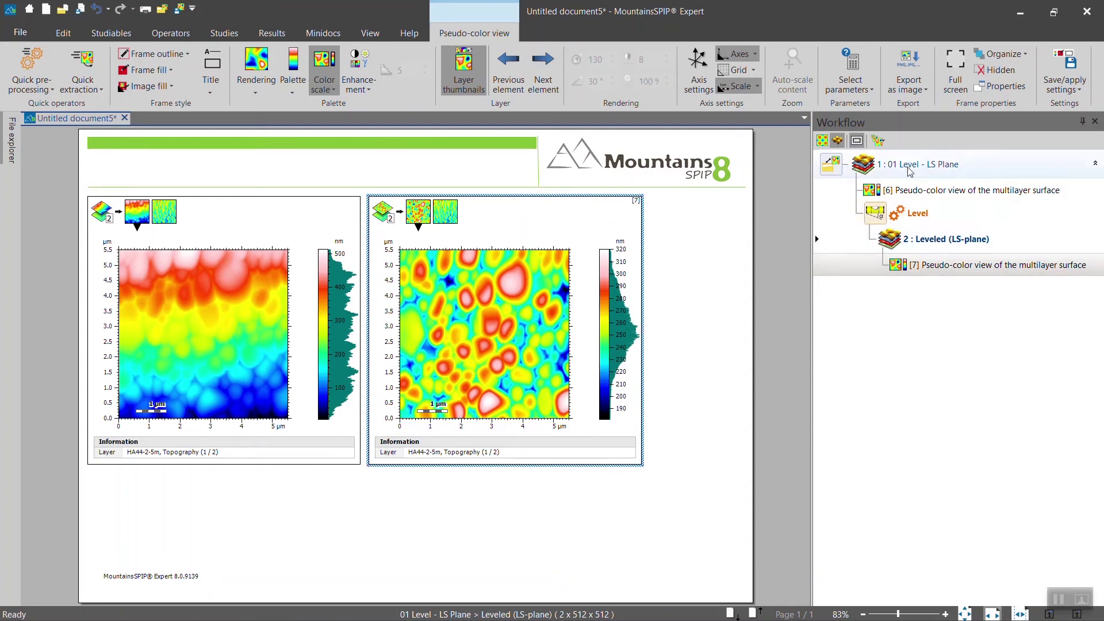
- Select the original and the leveled view in turn to compare which workflow branch each belongs to
{"action": "left_click", "coordinate": [133, 295]}
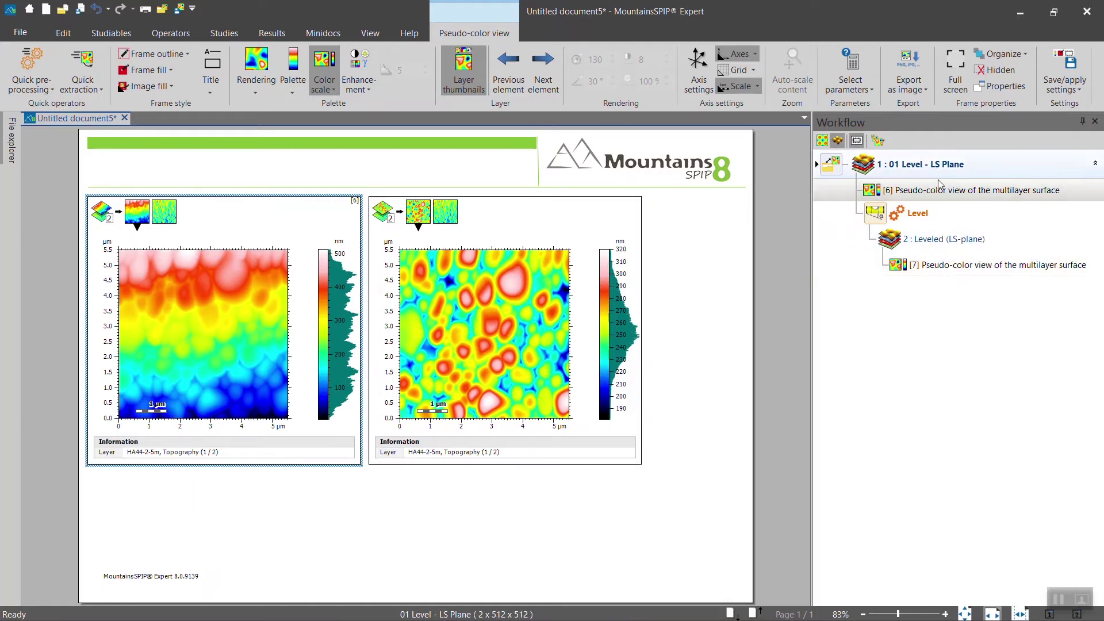
{"action": "left_click", "coordinate": [479, 336]}
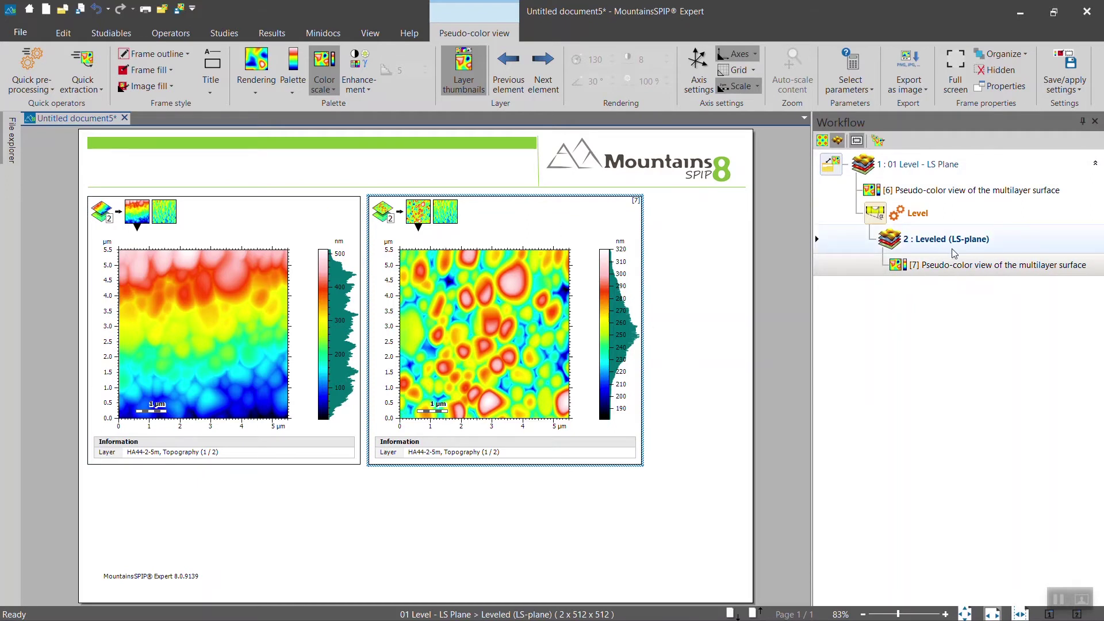
{"action": "mouse_move", "coordinate": [916, 168]}
{"action": "mouse_move", "coordinate": [922, 252]}
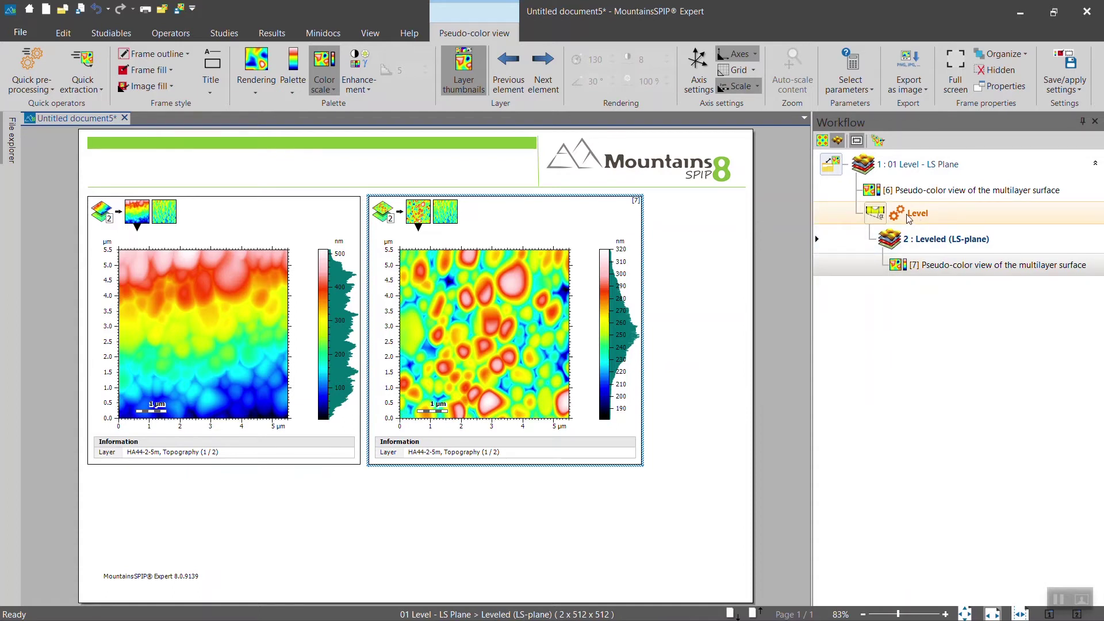
- Recall the first surface's Level operator from the workflow and change its leveling method to a plane defined by 3 points
{"action": "mouse_move", "coordinate": [881, 219]}
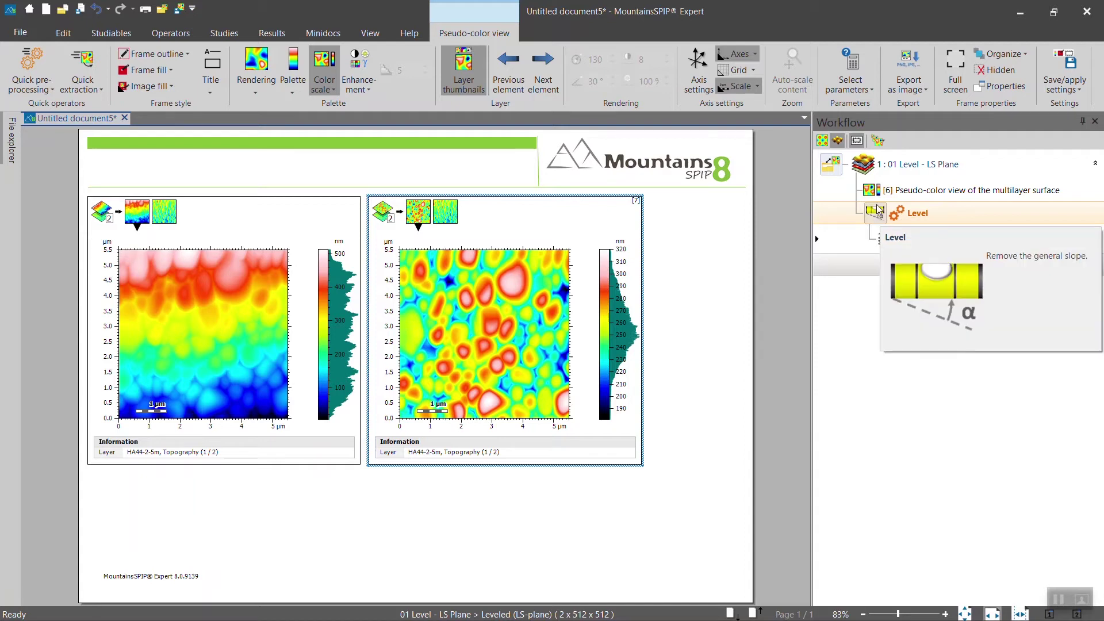
{"action": "double_click", "coordinate": [877, 213]}
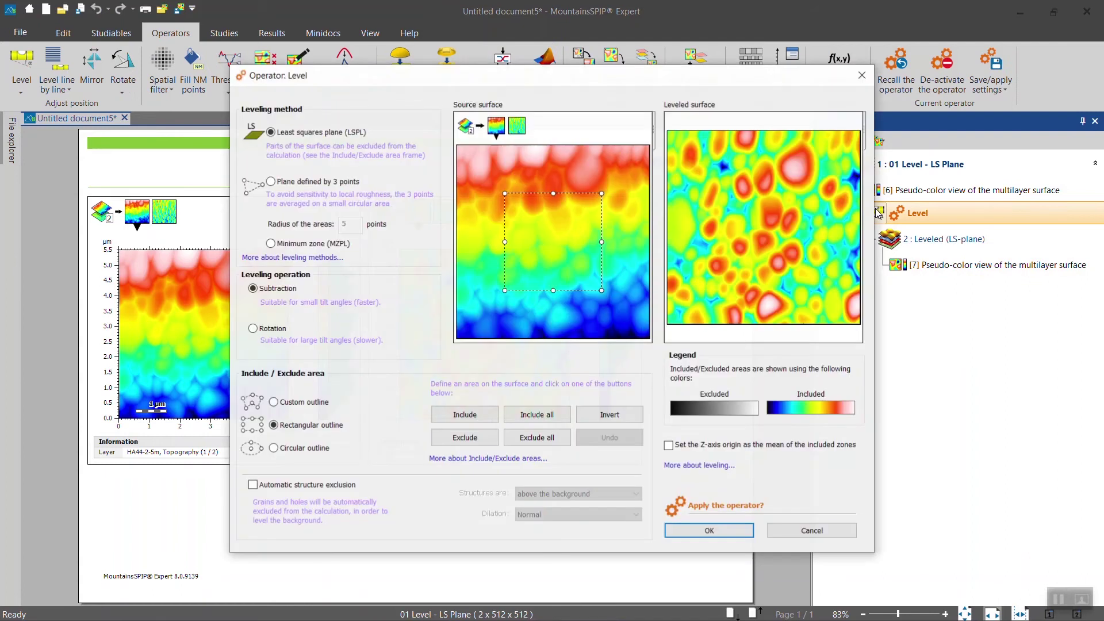
{"action": "left_click", "coordinate": [271, 181]}
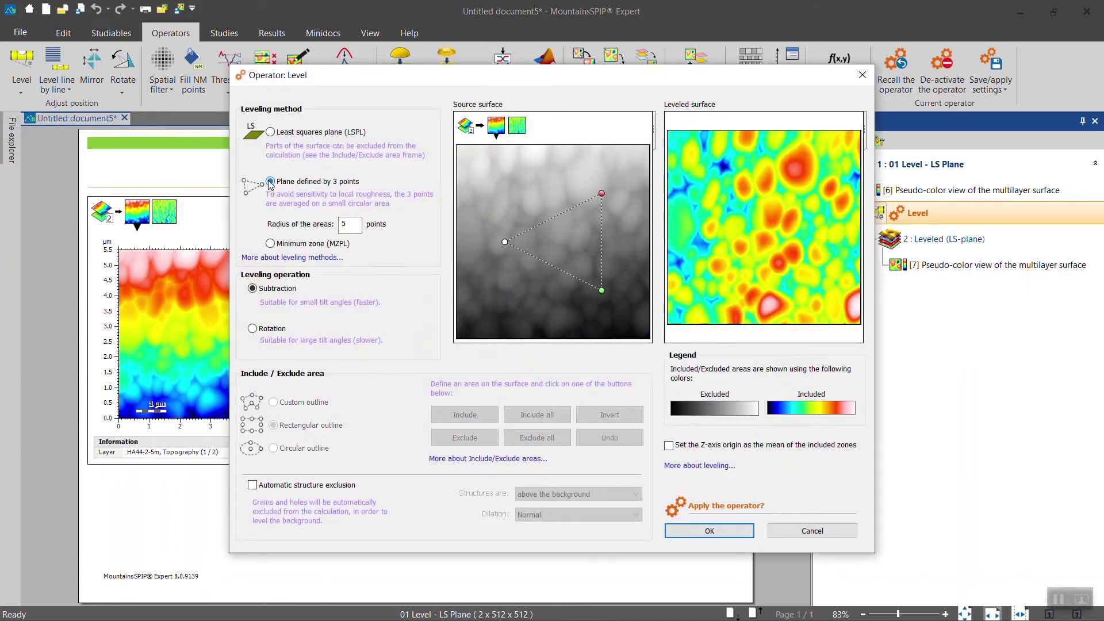
{"action": "left_click", "coordinate": [681, 533]}
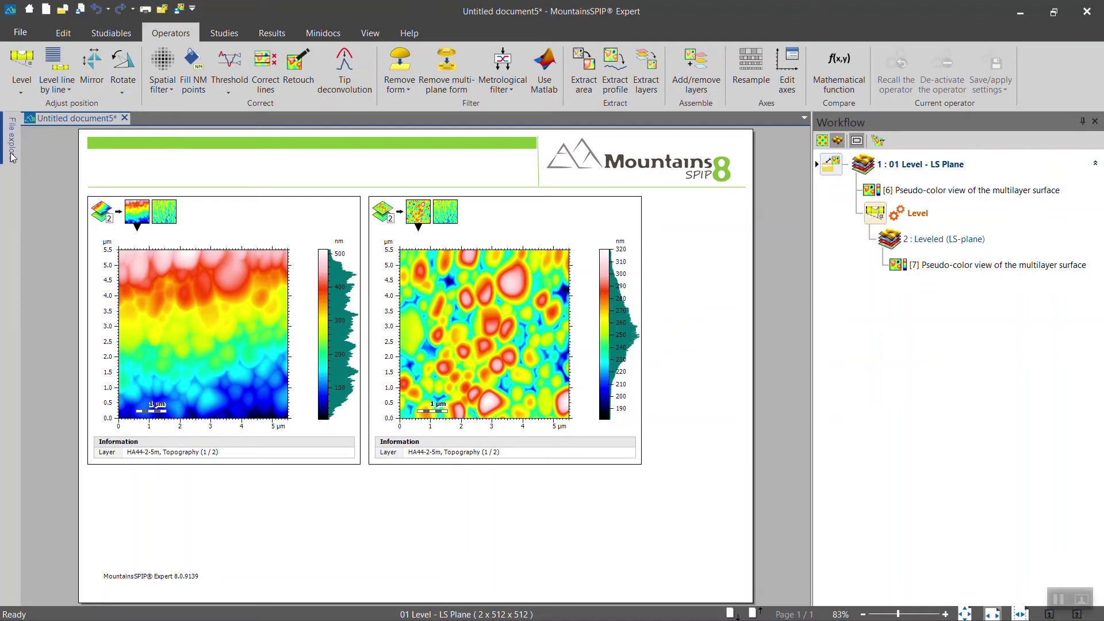
- Load the "02 Level - LS Plane - ROI" studiable onto a second page as a pseudo-color view
{"action": "mouse_move", "coordinate": [12, 151]}
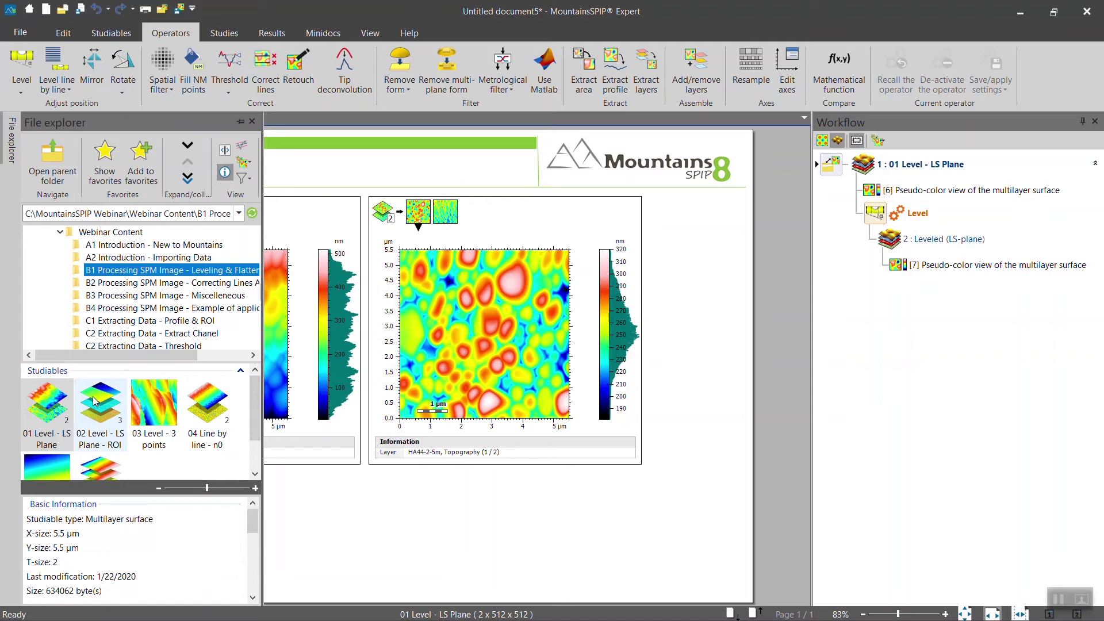
{"action": "left_click_drag", "start_coordinate": [95, 401], "coordinate": [363, 521]}
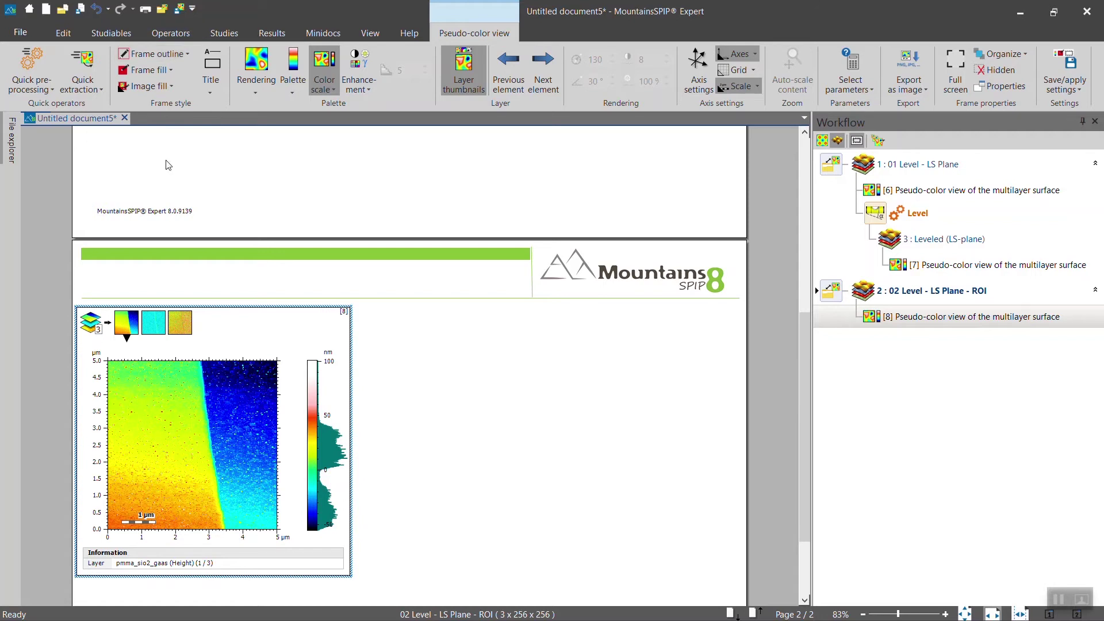
- Start the Level operator on the 02 surface with the least squares plane method and exclude the whole area from the calculation
{"action": "left_click", "coordinate": [161, 31]}
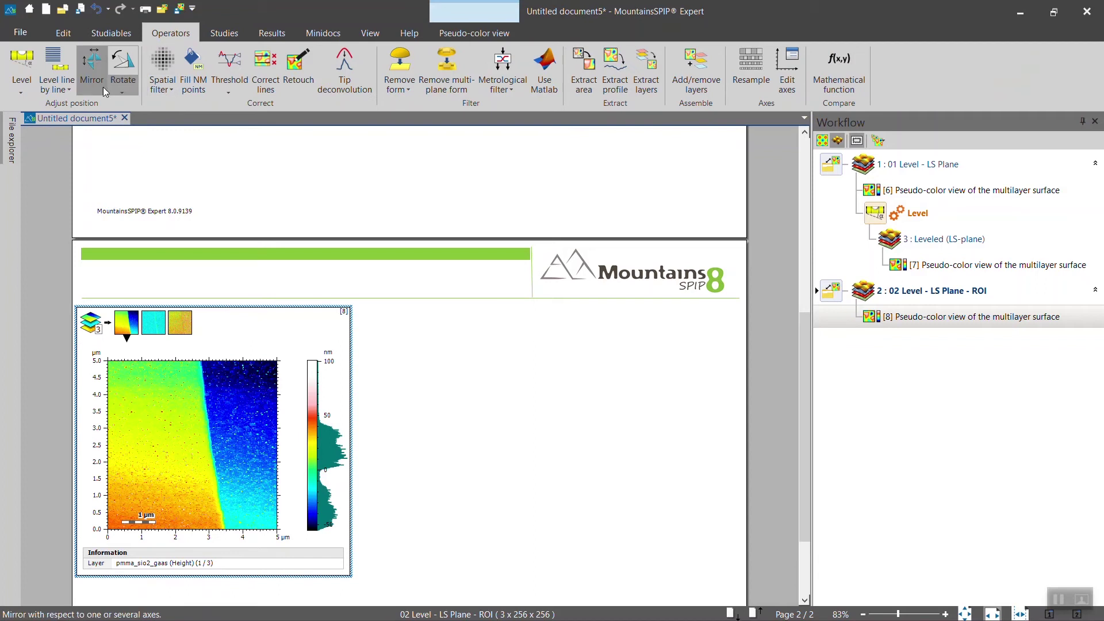
{"action": "left_click", "coordinate": [23, 61]}
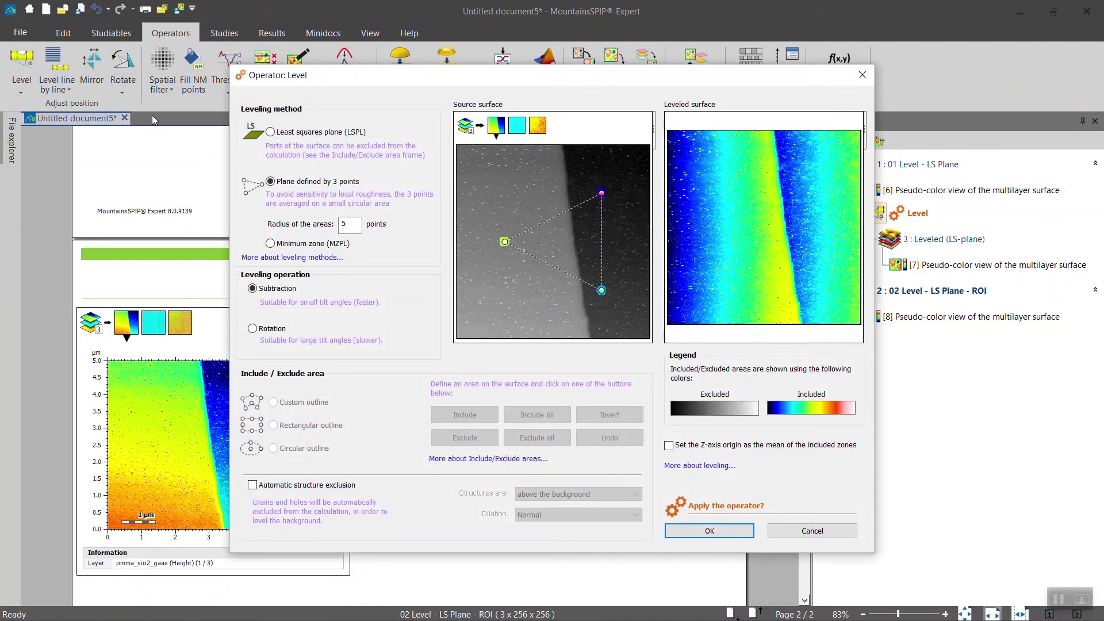
{"action": "left_click", "coordinate": [271, 132]}
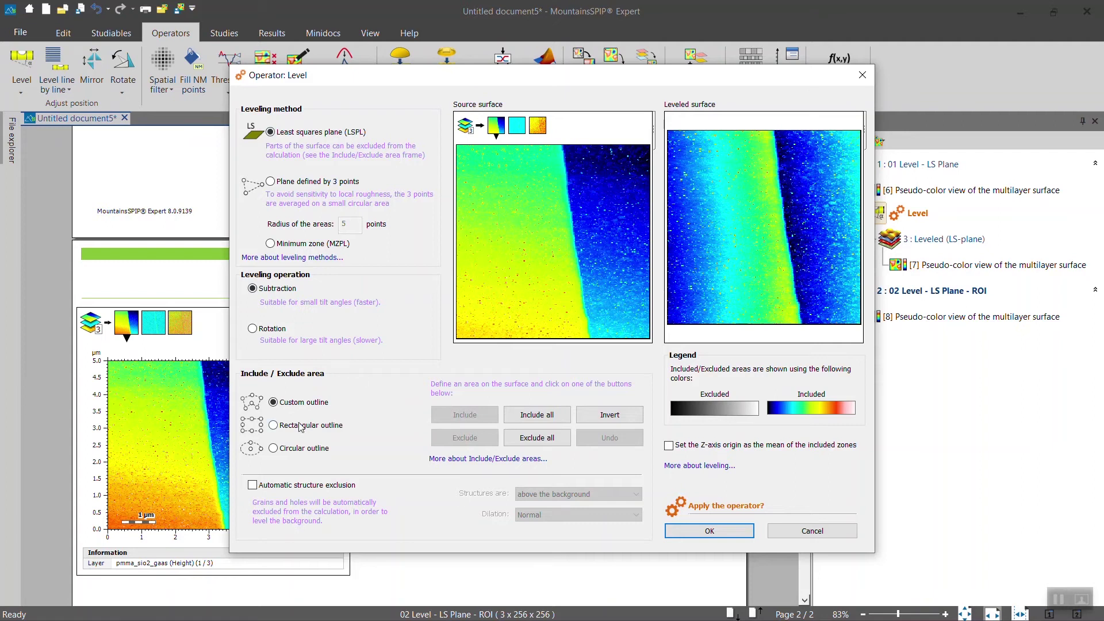
{"action": "left_click", "coordinate": [524, 439]}
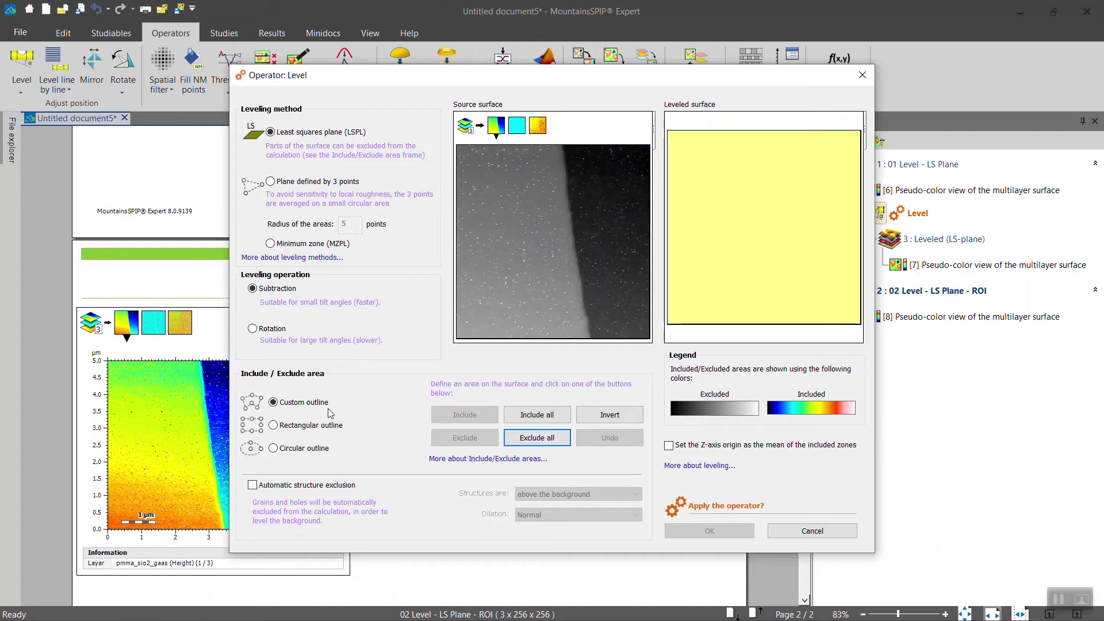
- Include a rectangular area over the higher terrace left of the step edge, and place the leveled result beside the source view
{"action": "left_click", "coordinate": [273, 427]}
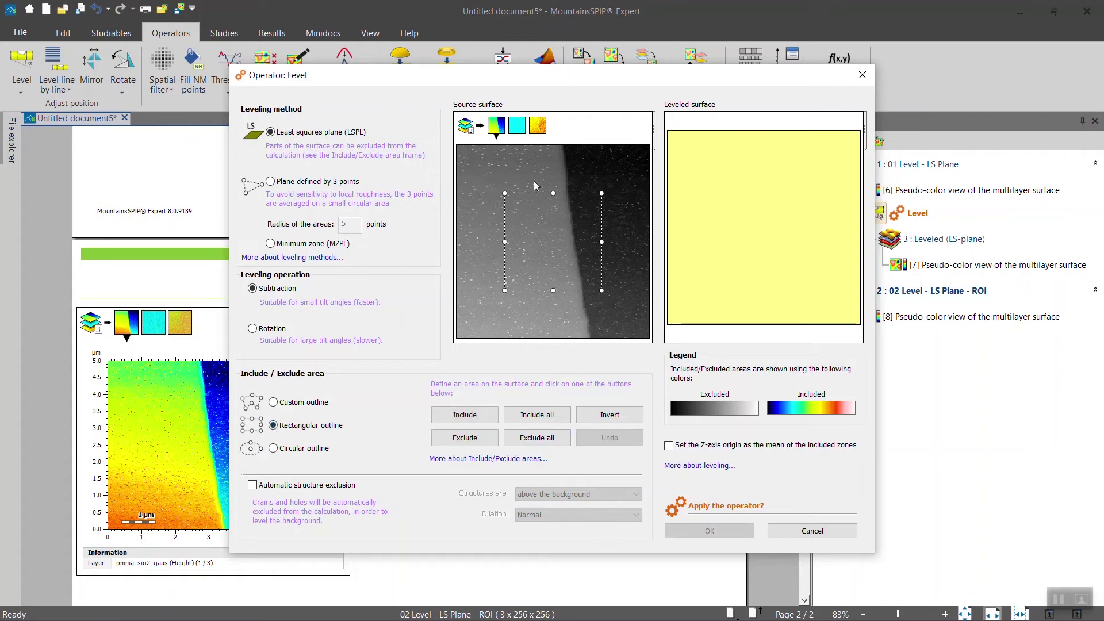
{"action": "left_click_drag", "start_coordinate": [549, 195], "coordinate": [510, 152]}
{"action": "left_click_drag", "start_coordinate": [511, 287], "coordinate": [510, 330]}
{"action": "left_click_drag", "start_coordinate": [559, 244], "coordinate": [552, 241]}
{"action": "left_click", "coordinate": [479, 415]}
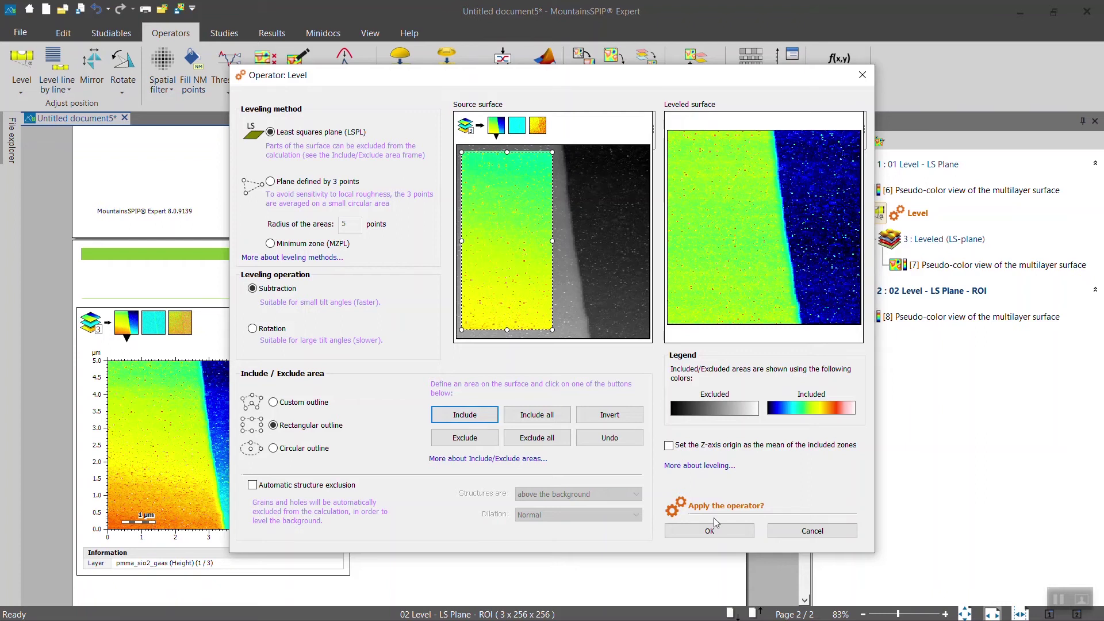
{"action": "left_click", "coordinate": [722, 530]}
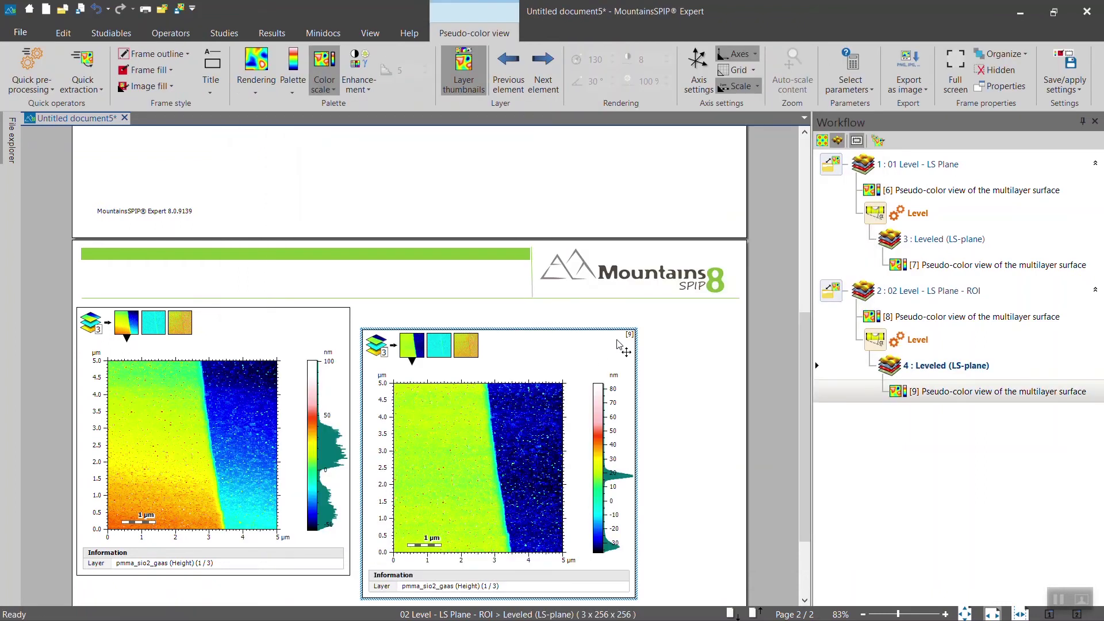
{"action": "left_click_drag", "start_coordinate": [598, 308], "coordinate": [600, 314]}
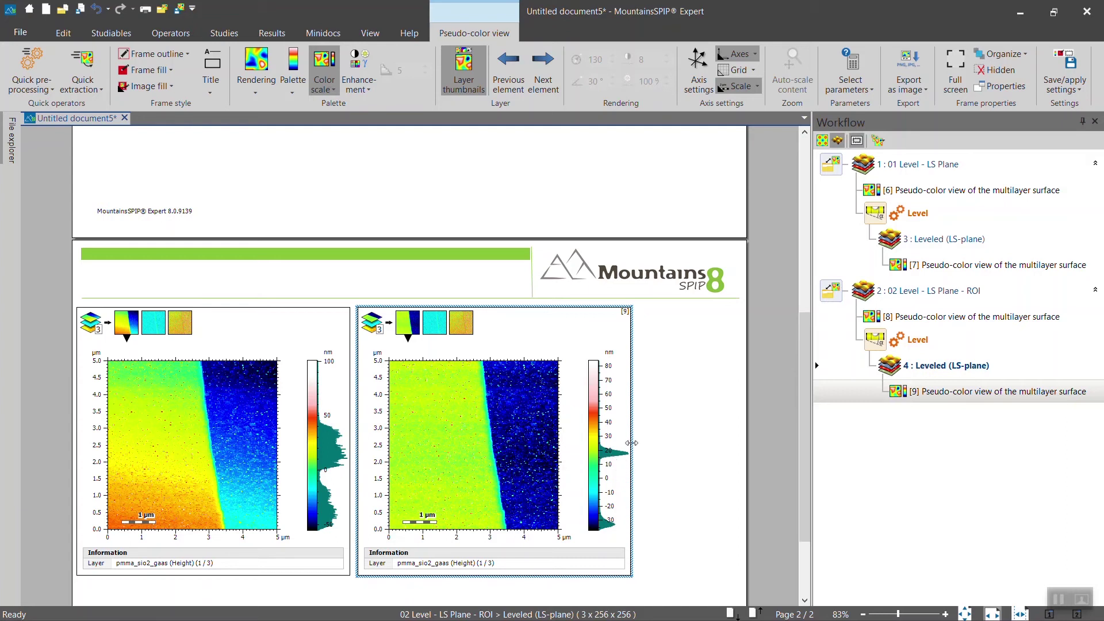
- Load the "03 Level - 3 points" studiable onto a third page as a pseudo-color view
{"action": "left_click", "coordinate": [12, 141]}
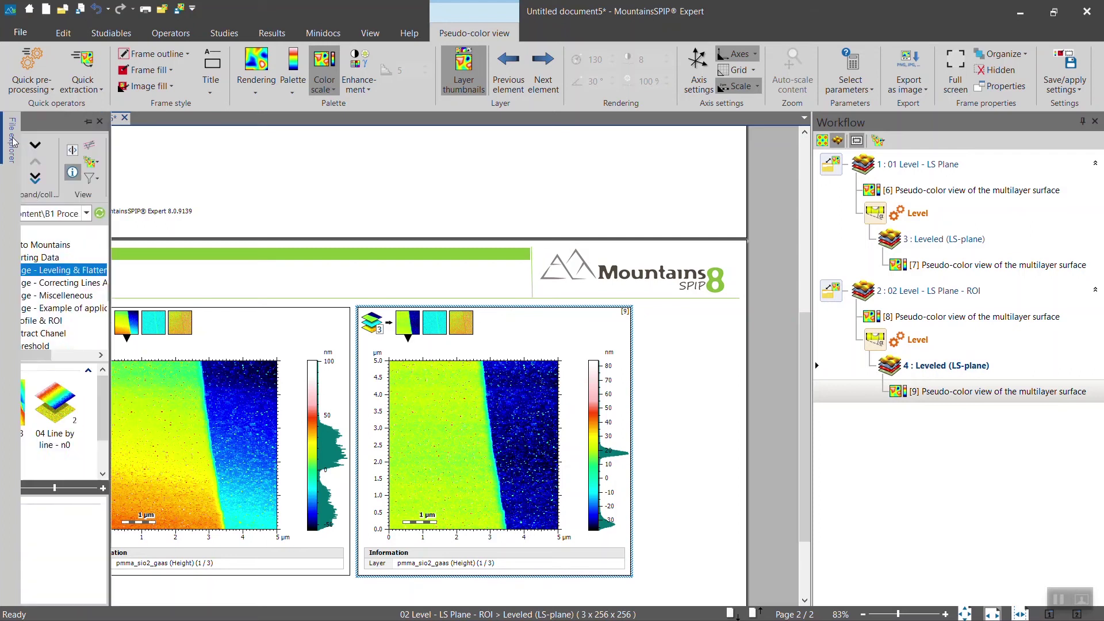
{"action": "left_click_drag", "start_coordinate": [205, 416], "coordinate": [687, 567]}
{"action": "scroll", "coordinate": [686, 579], "scroll_direction": "down", "scroll_amount": 6}
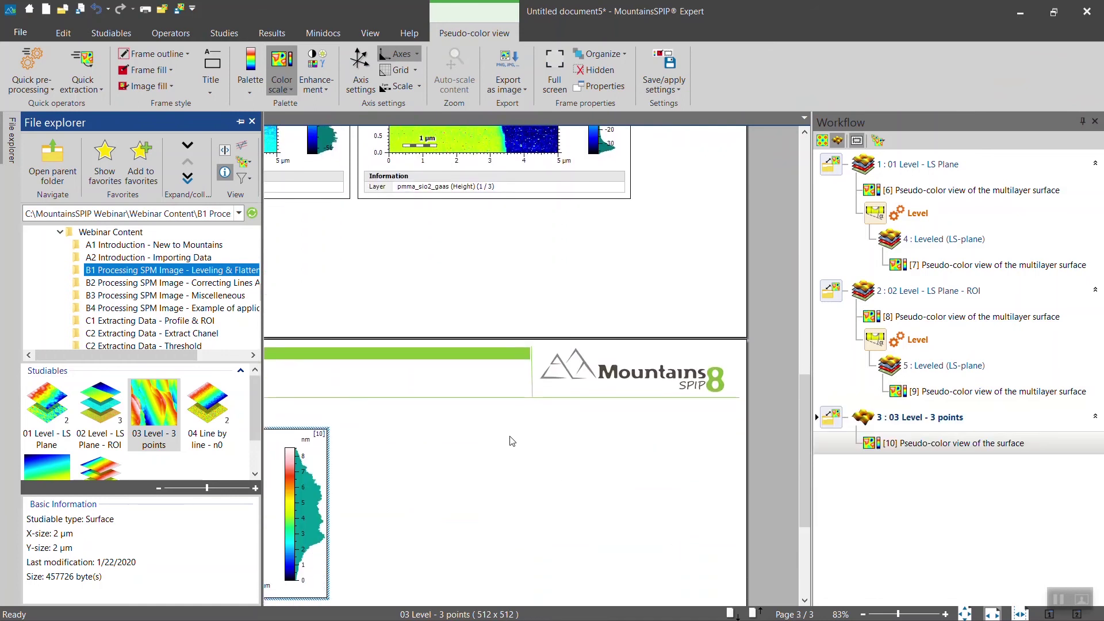
- Align the 03 surface's pseudo-color view with the third page's left margin just below the header, and collapse the file explorer
{"action": "mouse_move", "coordinate": [299, 439]}
{"action": "left_click_drag", "start_coordinate": [299, 438], "coordinate": [275, 422]}
{"action": "left_click", "coordinate": [380, 445]}
{"action": "left_click", "coordinate": [290, 422]}
{"action": "mouse_move", "coordinate": [203, 422]}
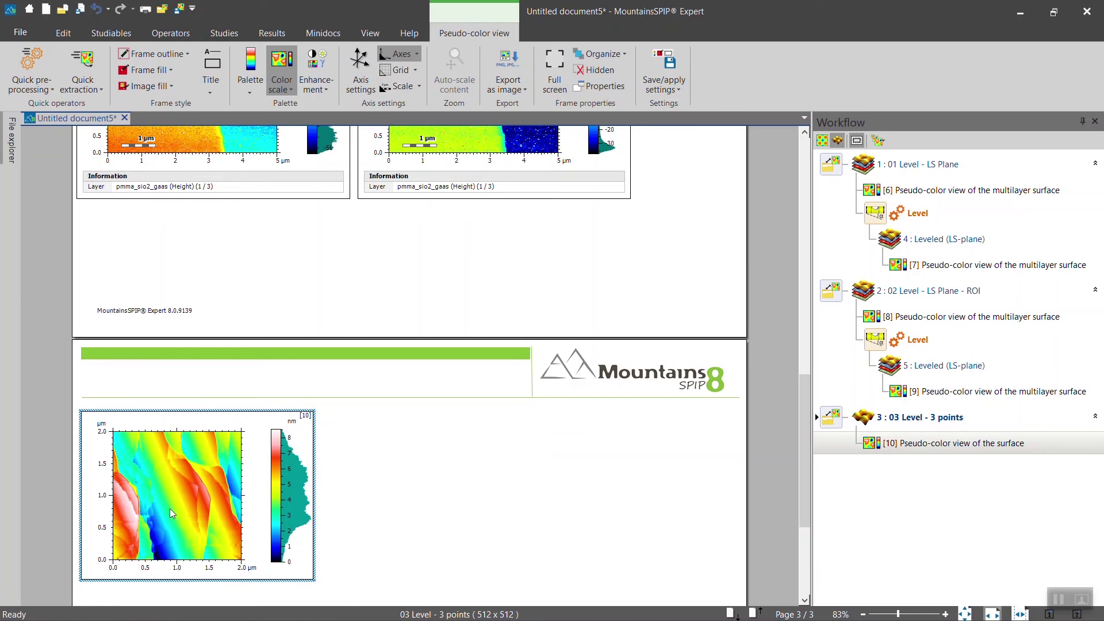
- Start the Level operator on the 03 surface with the plane defined by 3 points, placing all three points on the same central terrace
{"action": "left_click", "coordinate": [170, 32]}
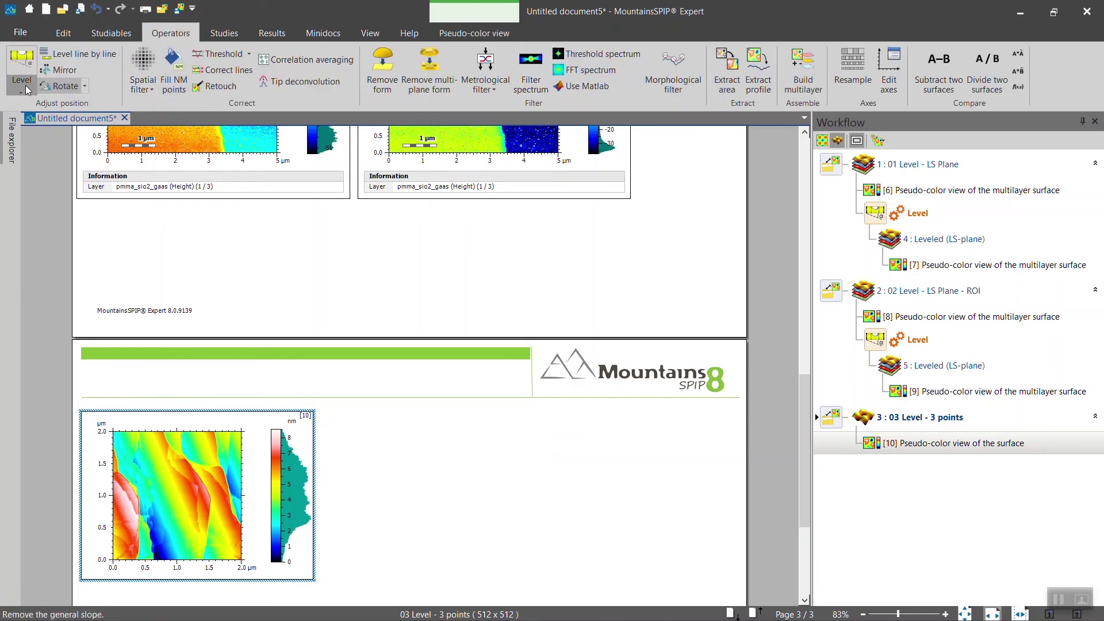
{"action": "left_click", "coordinate": [24, 64]}
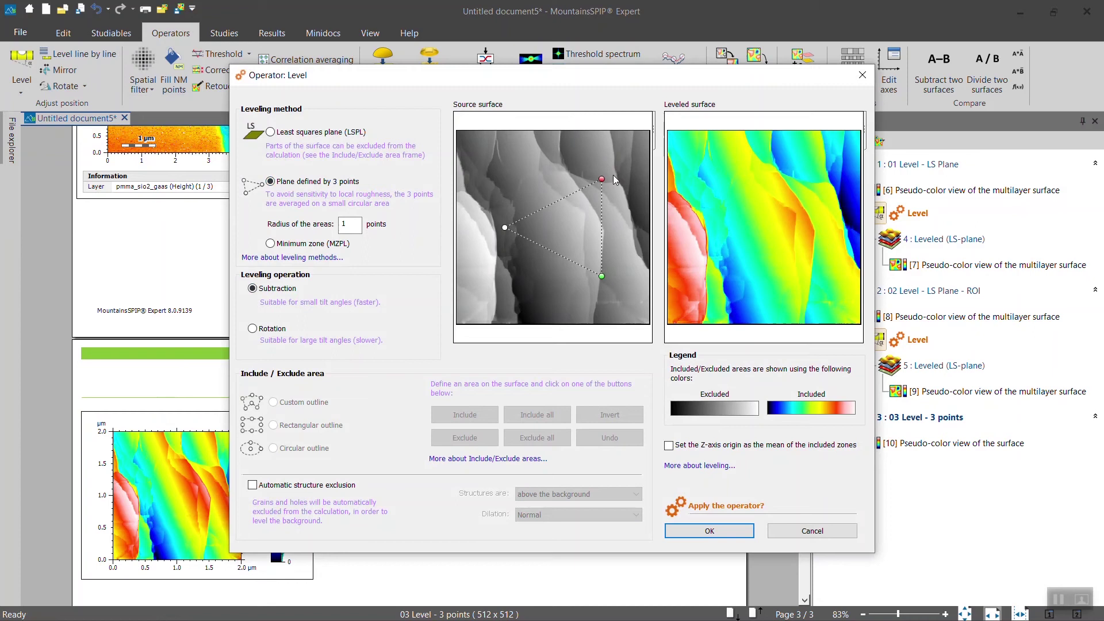
{"action": "left_click_drag", "start_coordinate": [600, 180], "coordinate": [520, 145]}
{"action": "left_click_drag", "start_coordinate": [504, 226], "coordinate": [525, 222]}
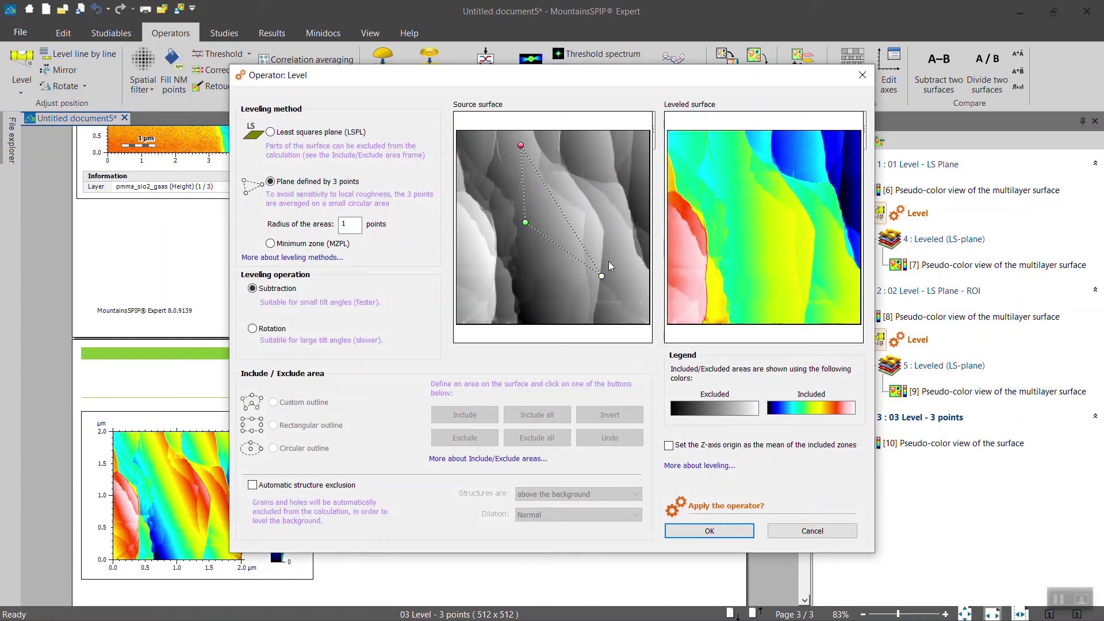
{"action": "left_click_drag", "start_coordinate": [600, 276], "coordinate": [572, 237]}
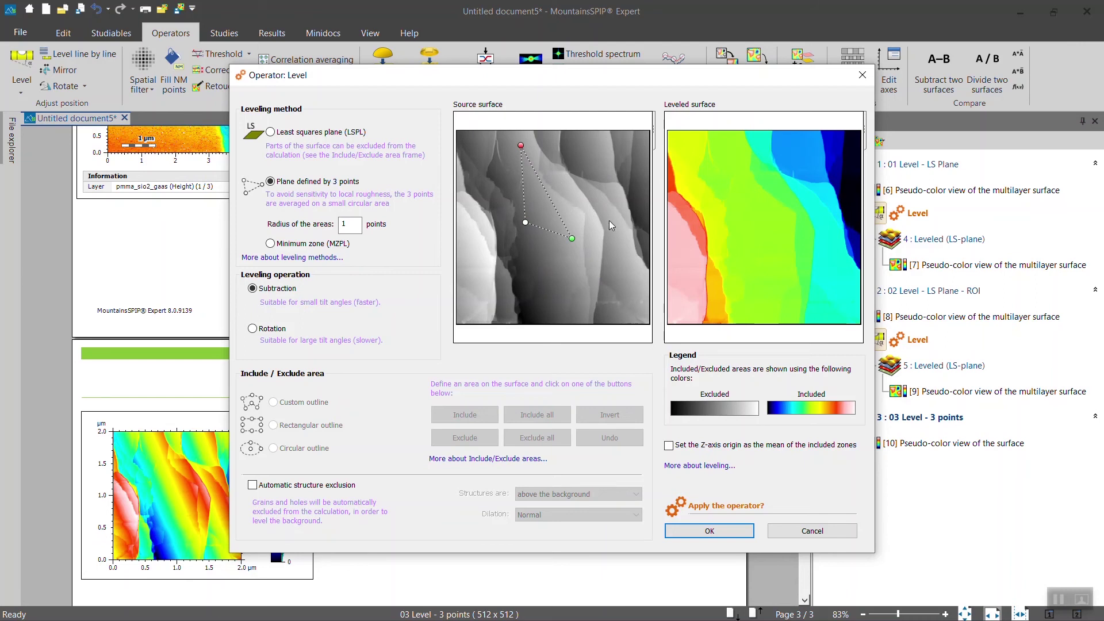
- Set the radius of the averaging areas around the three leveling points to 5 points
{"action": "scroll", "coordinate": [540, 144], "scroll_direction": "up", "scroll_amount": 5}
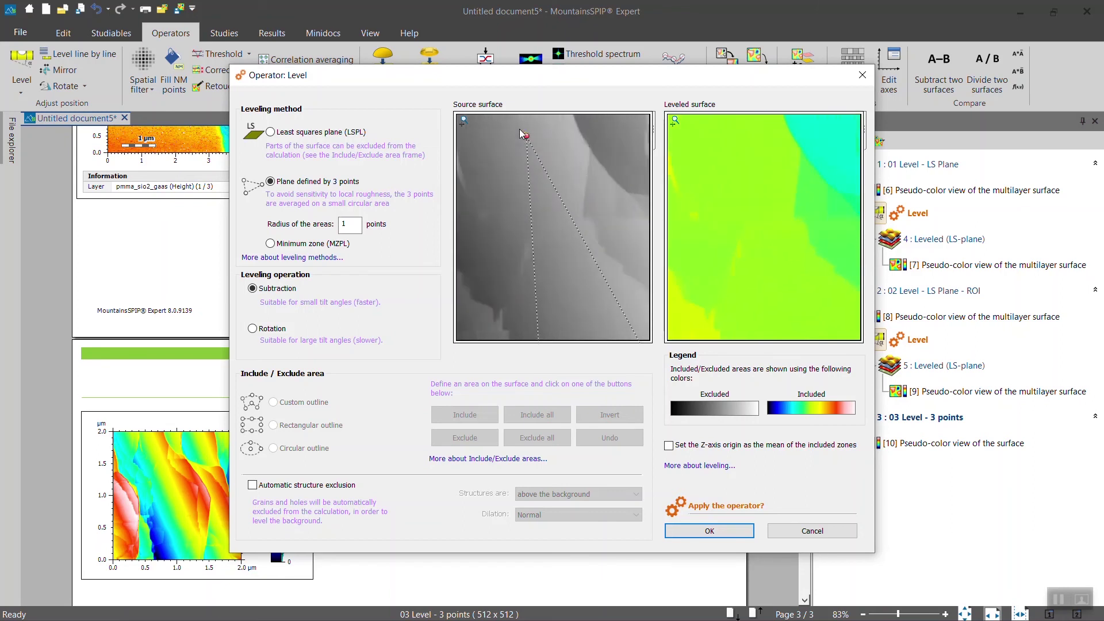
{"action": "scroll", "coordinate": [521, 126], "scroll_direction": "up", "scroll_amount": 3}
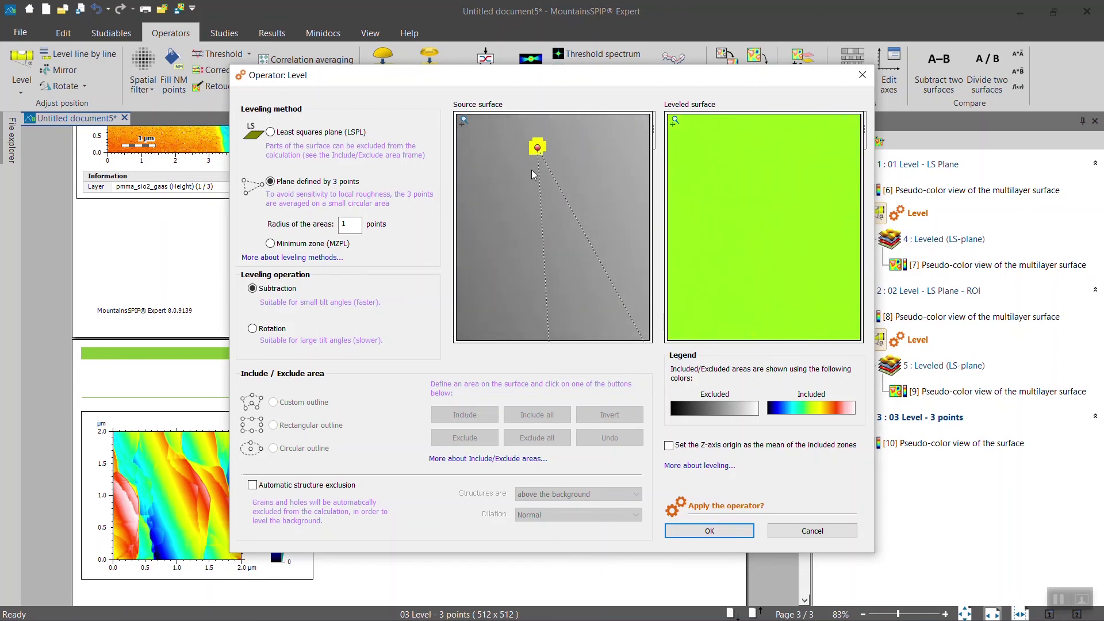
{"action": "double_click", "coordinate": [351, 226]}
{"action": "type", "text": "5"}
{"action": "key", "text": "Tab"}
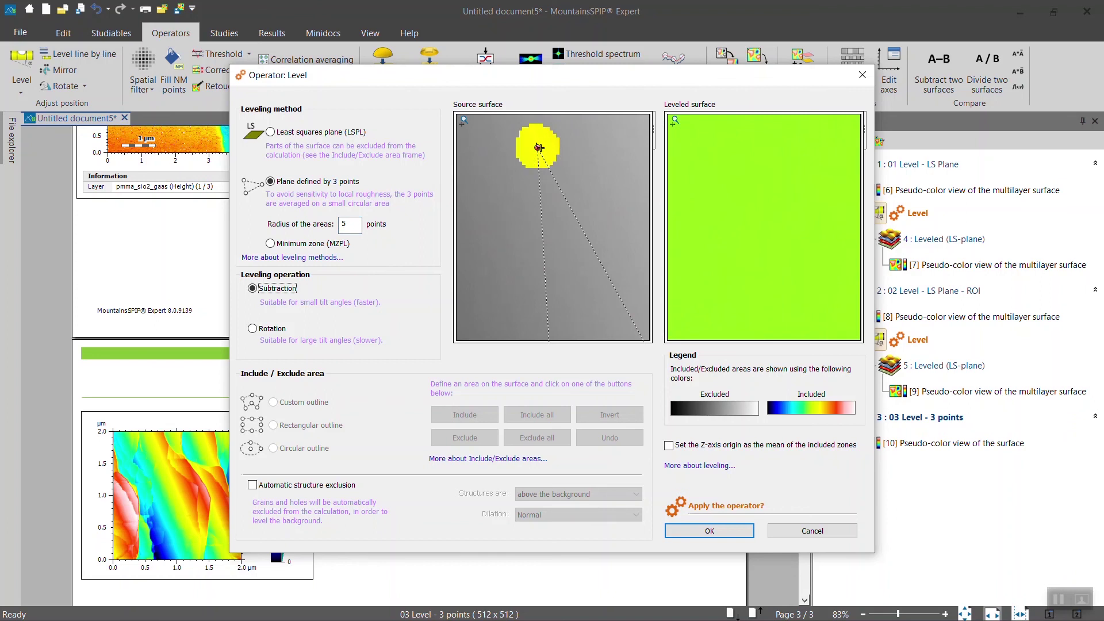
{"action": "left_click_drag", "start_coordinate": [536, 148], "coordinate": [531, 141]}
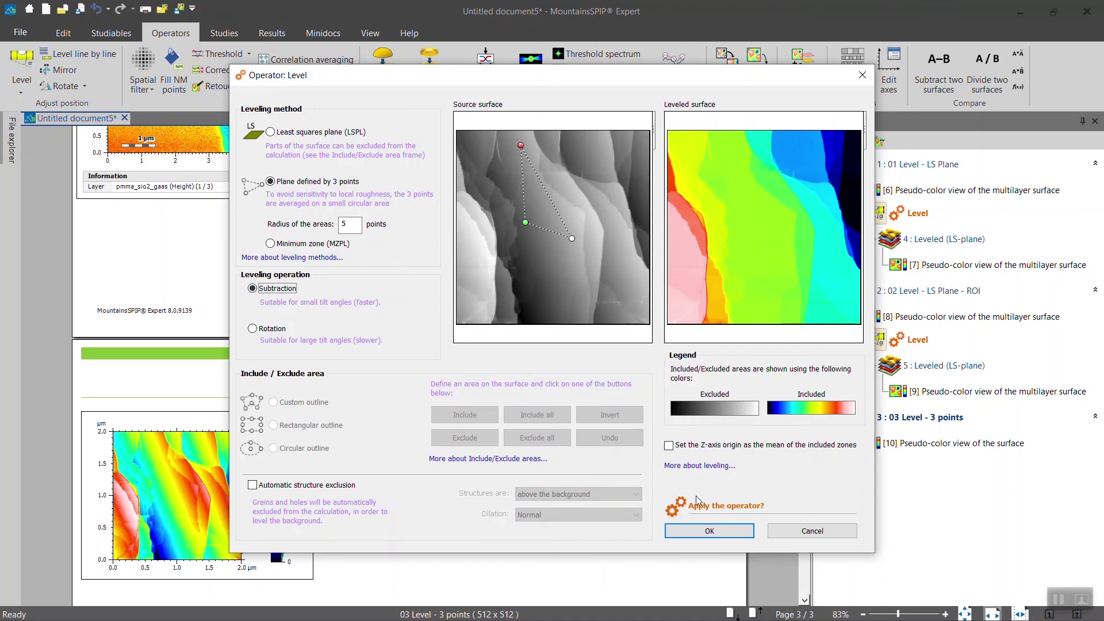
- Apply the 3-point leveling and align the leveled view beside the source view on the third page
{"action": "left_click", "coordinate": [708, 531]}
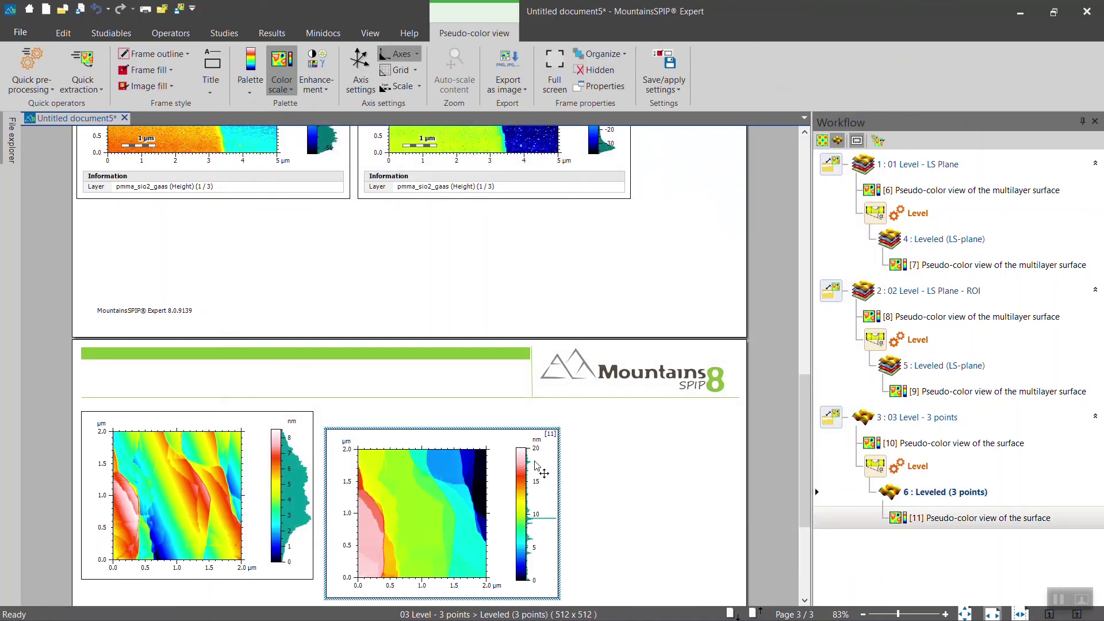
{"action": "left_click_drag", "start_coordinate": [531, 435], "coordinate": [527, 415]}
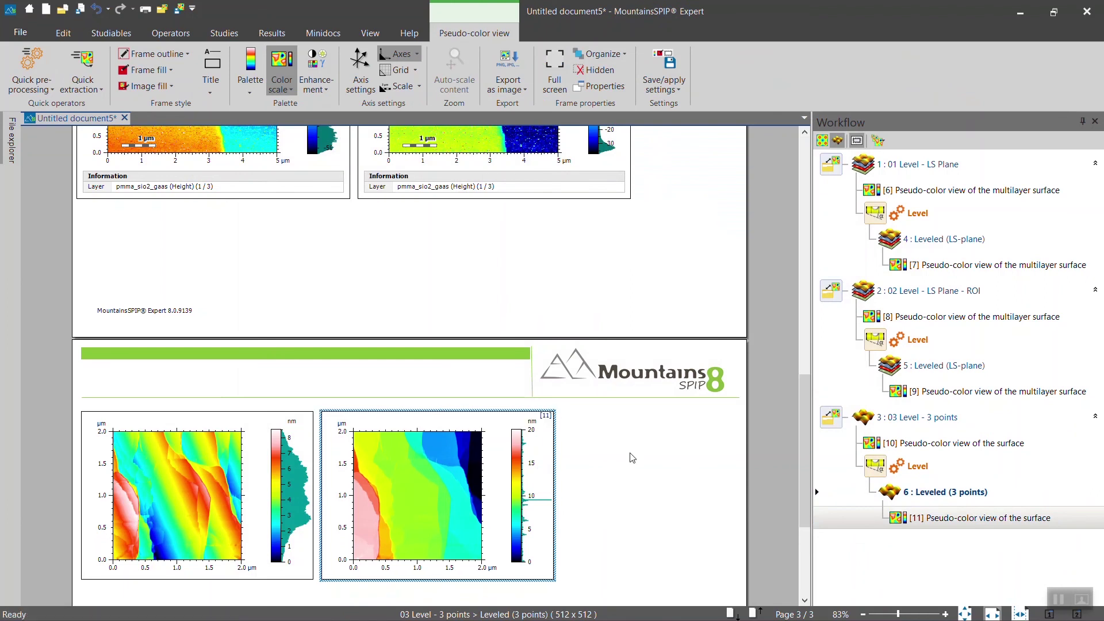
{"action": "scroll", "coordinate": [635, 456], "scroll_direction": "down", "scroll_amount": 2}
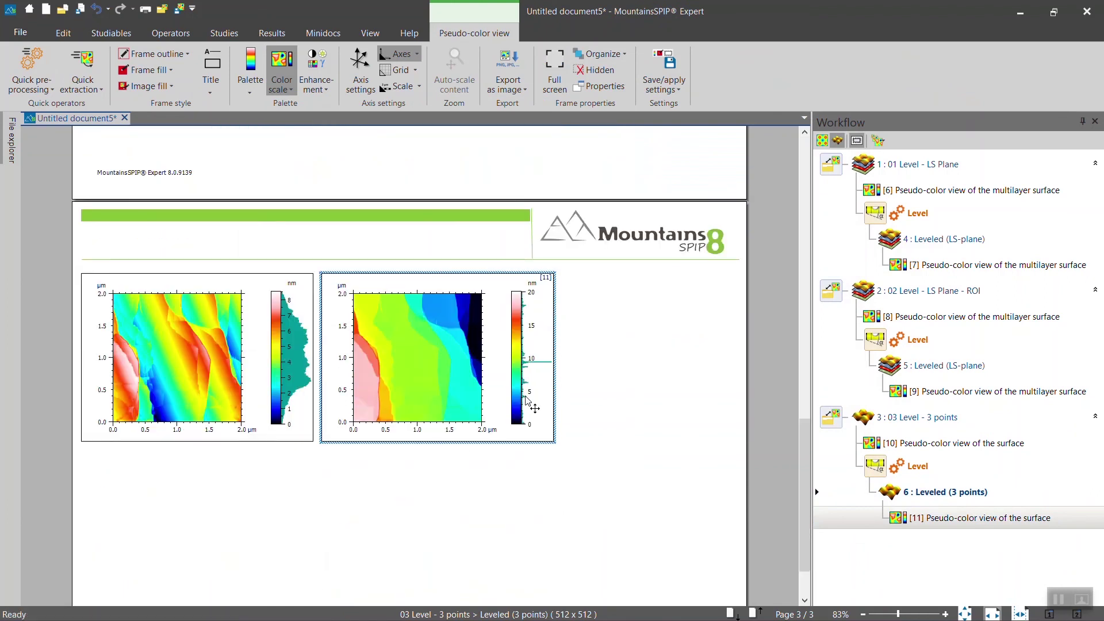